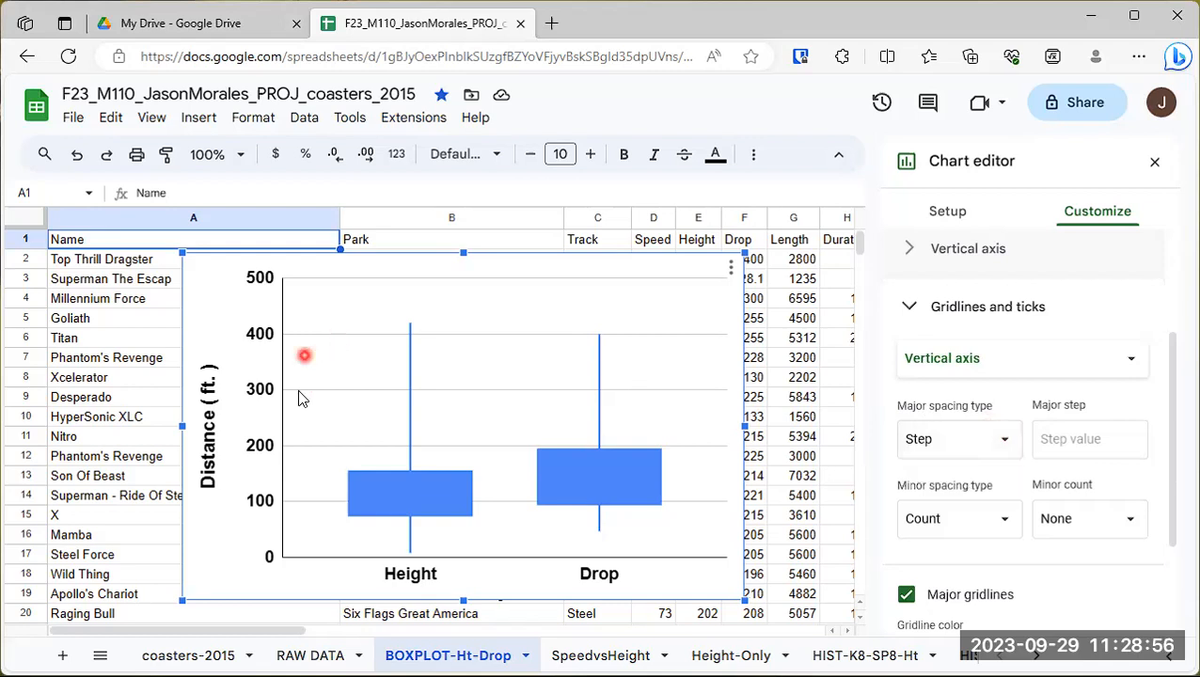
Set the major step of the vertical axis gridlines to 50.
click(1074, 435)
text(50)
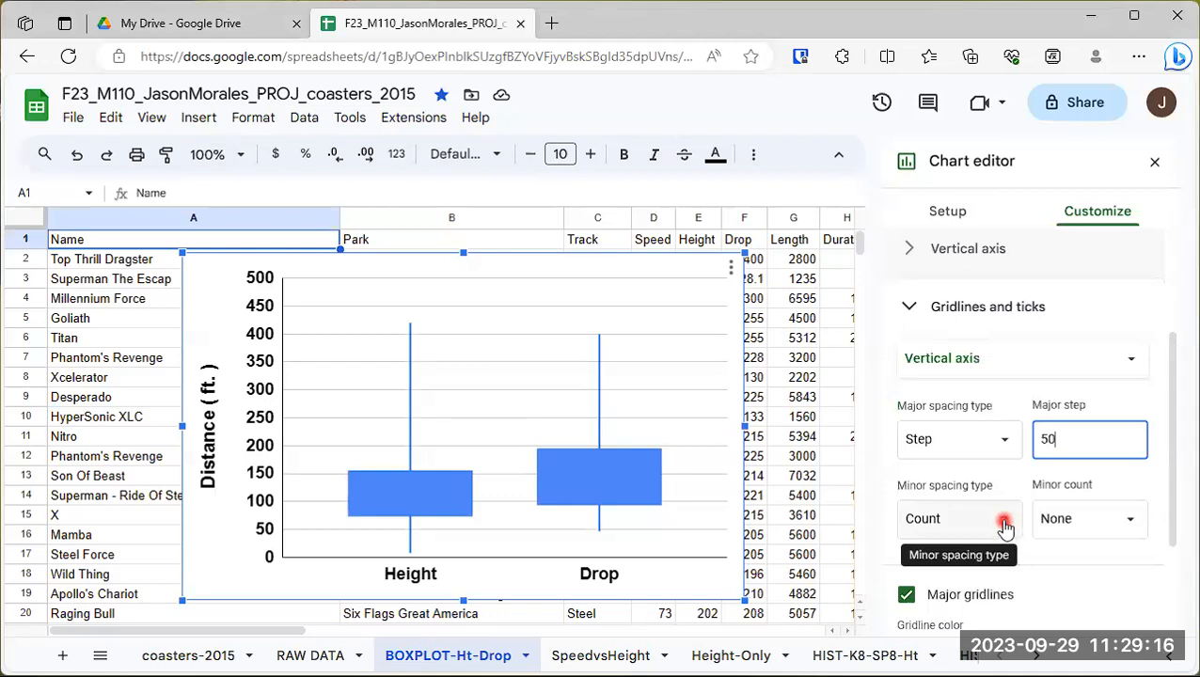
Try a minor count of 1 for the vertical axis and return it to None.
click(1104, 520)
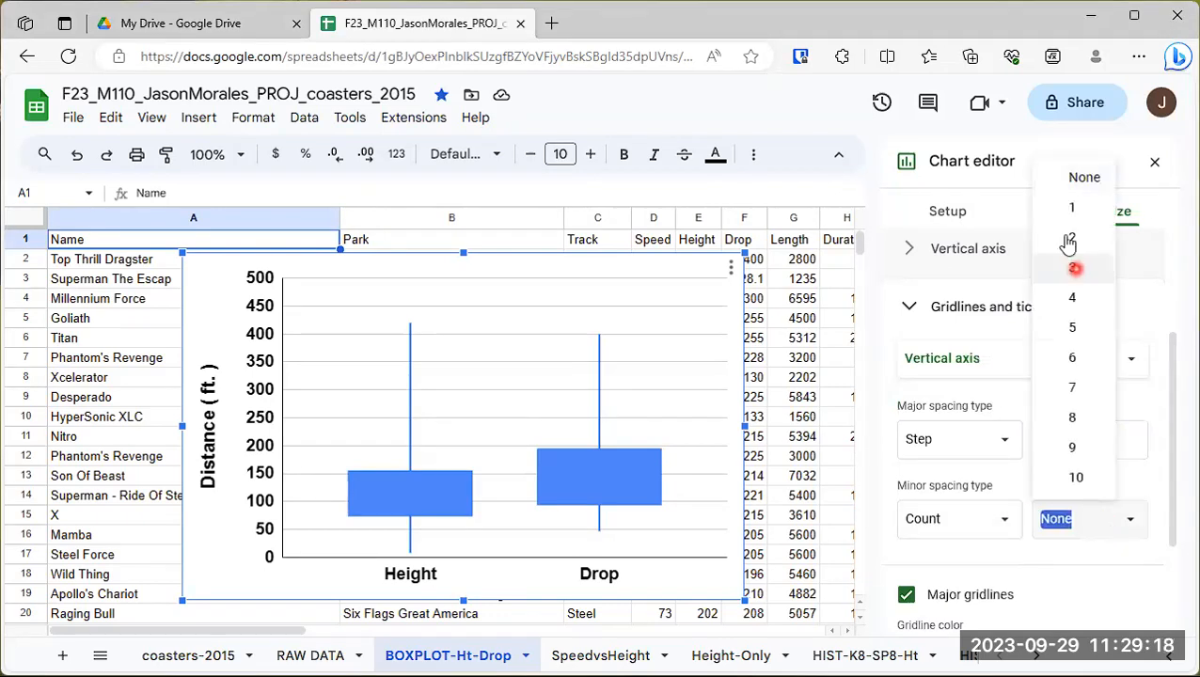
click(1071, 203)
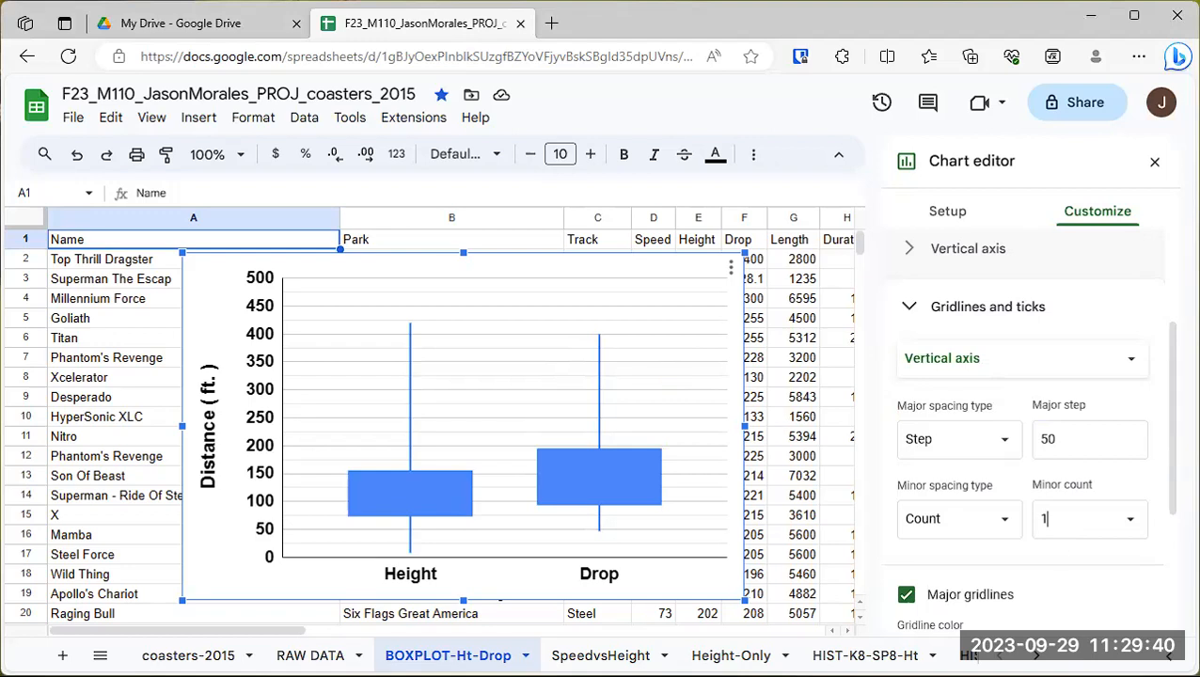
click(1131, 522)
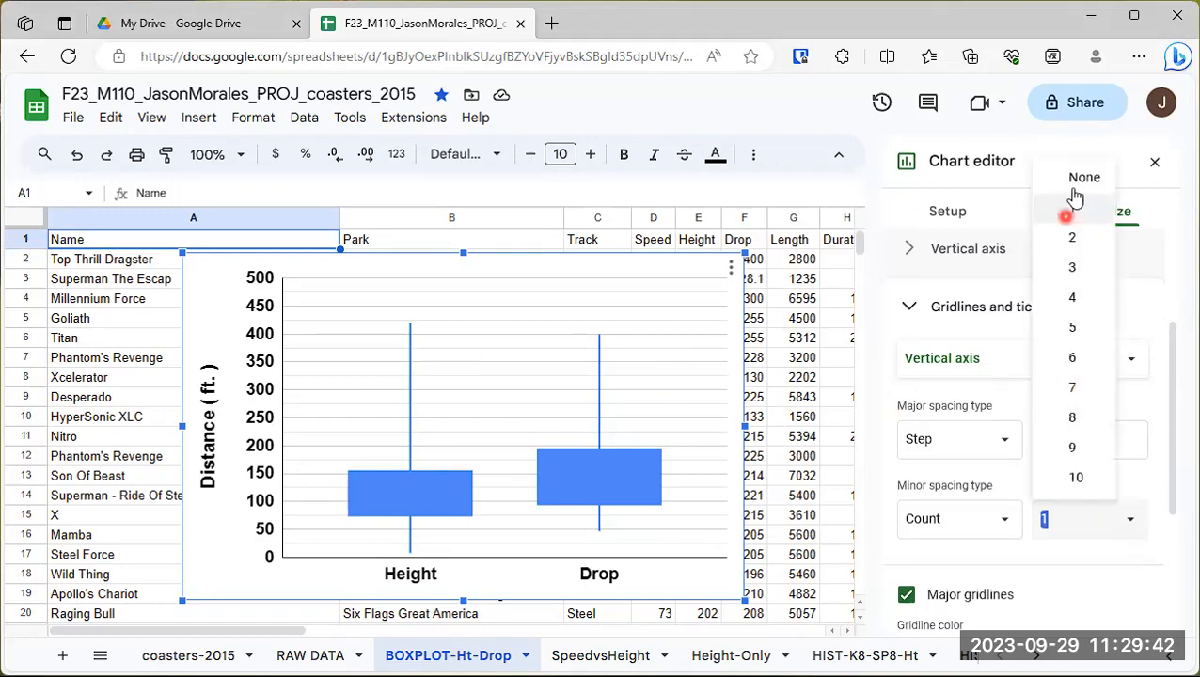
click(1080, 178)
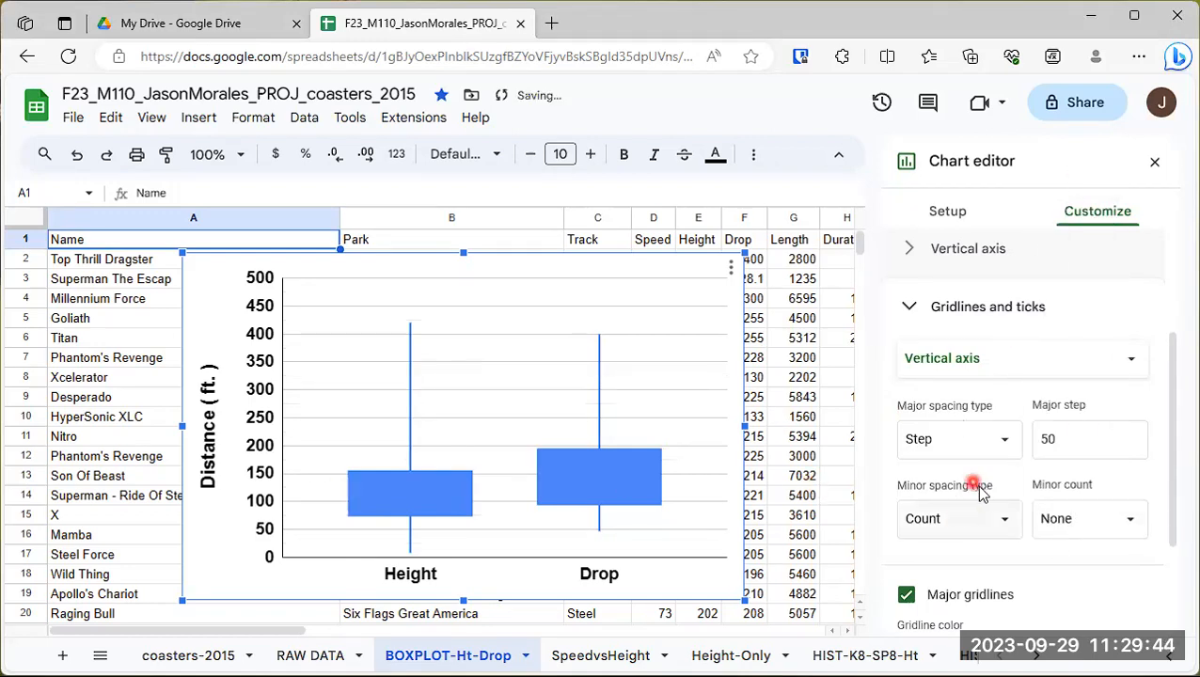
Turn off the major gridlines of the vertical axis.
scroll(1064, 469, down, 2)
scroll(1110, 470, down, 1)
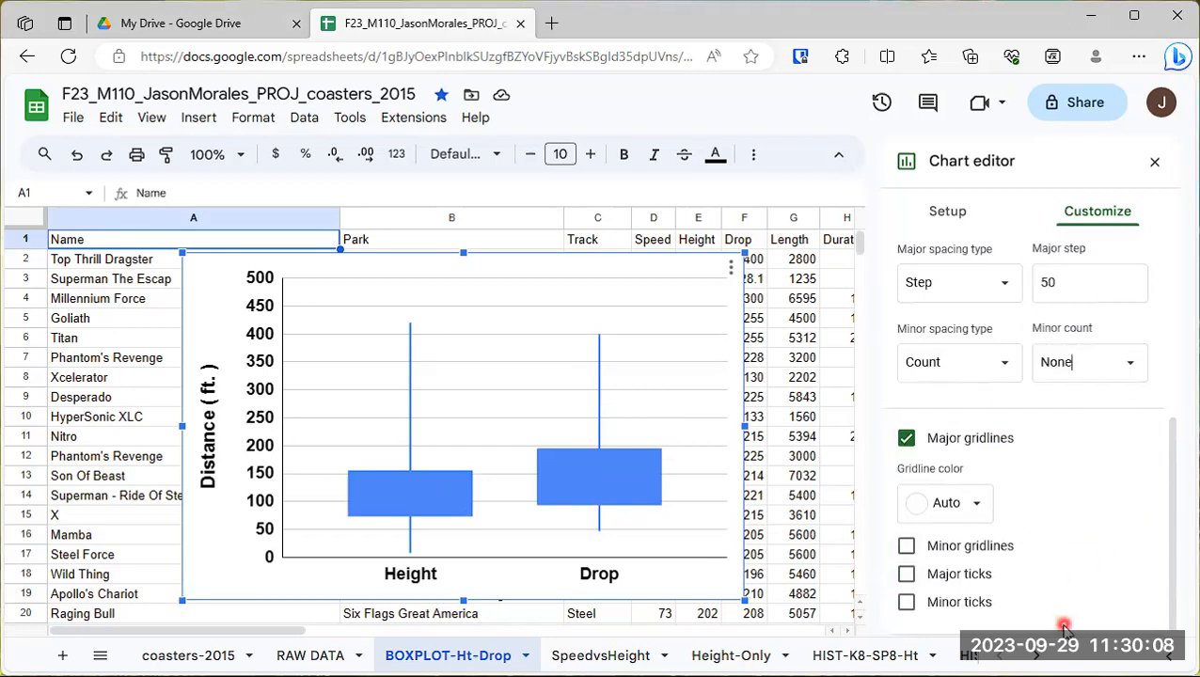
click(907, 439)
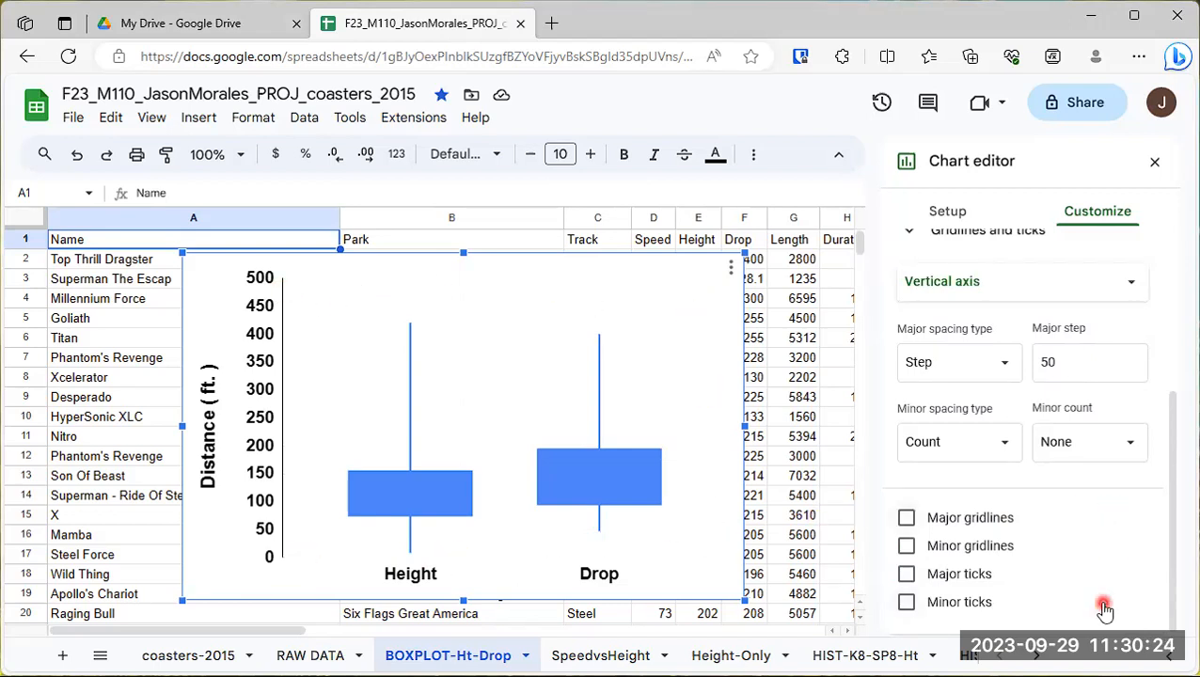
Add major ticks to the vertical axis and set their position to Outside.
click(906, 575)
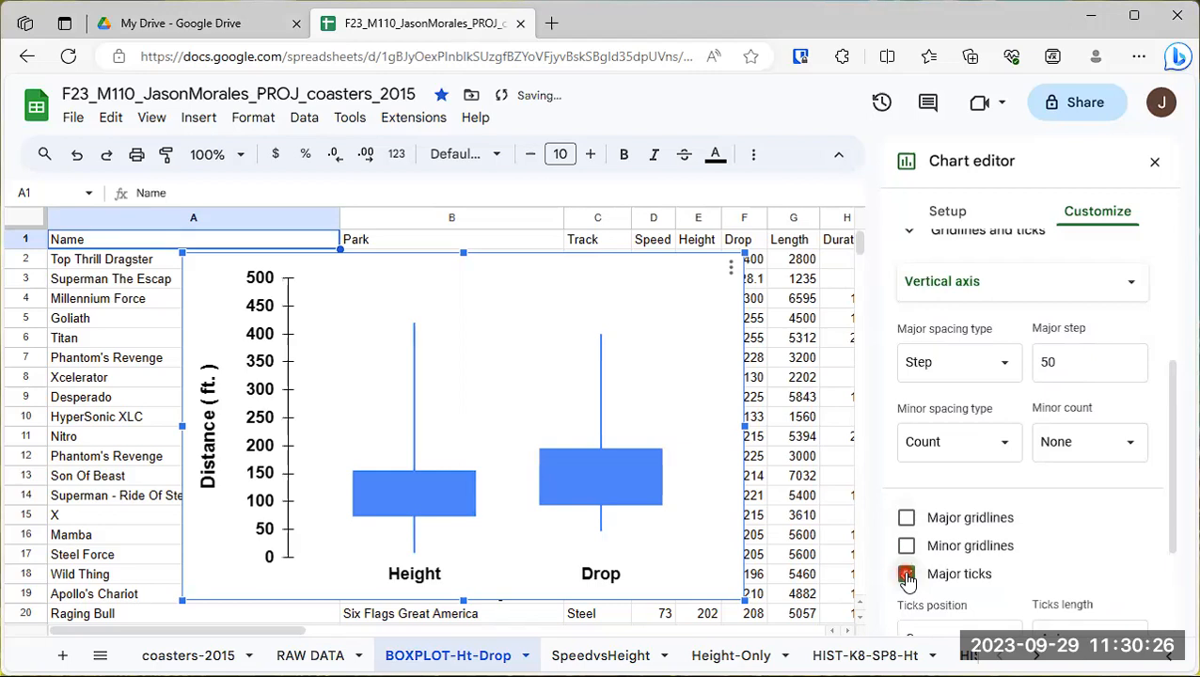
drag(1173, 456, 1174, 556)
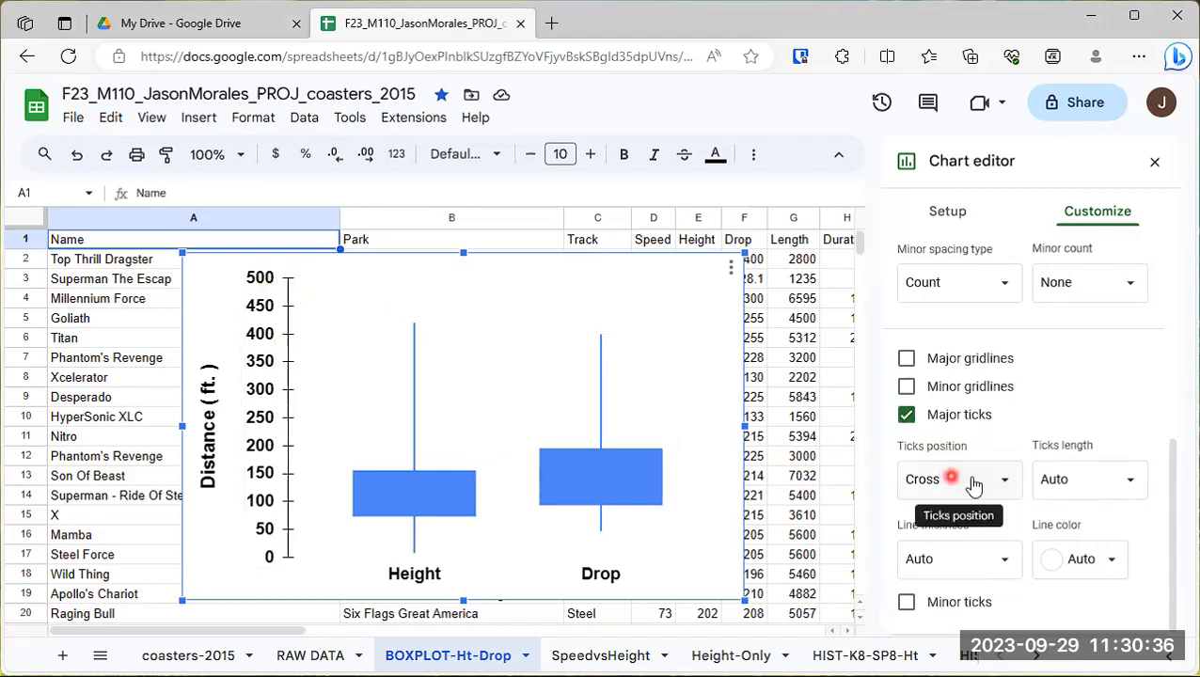
click(1002, 491)
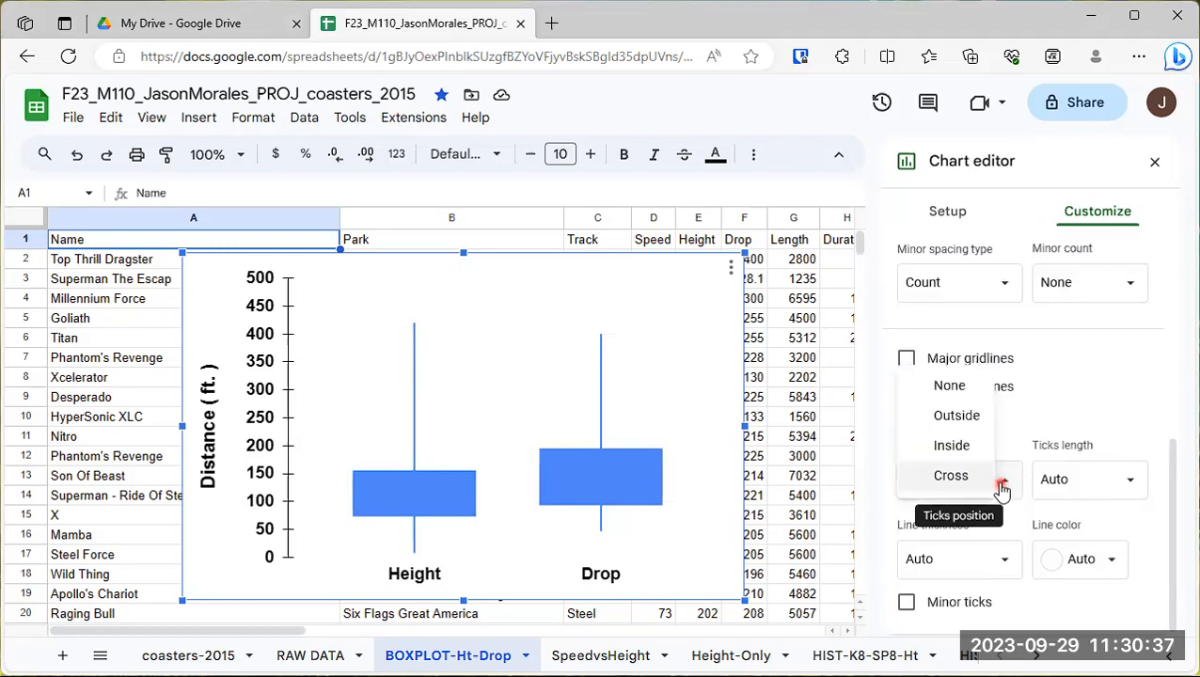
click(958, 418)
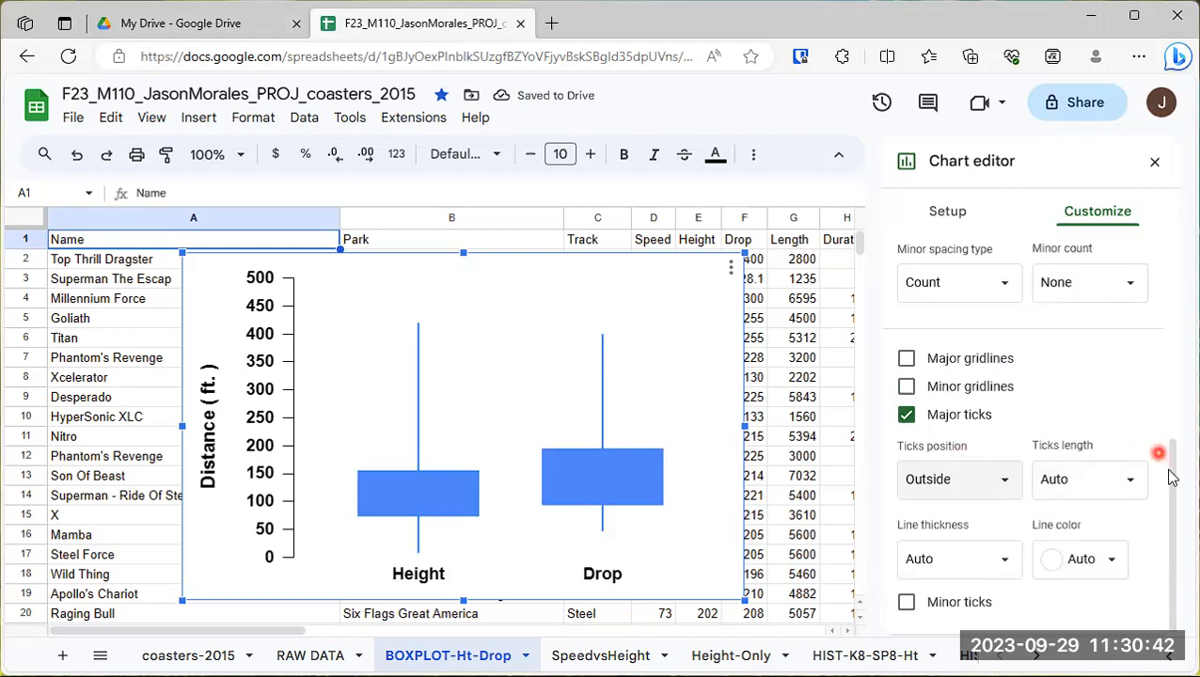
Set the vertical axis major ticks to a line thickness of 3px and a black line color.
click(1004, 563)
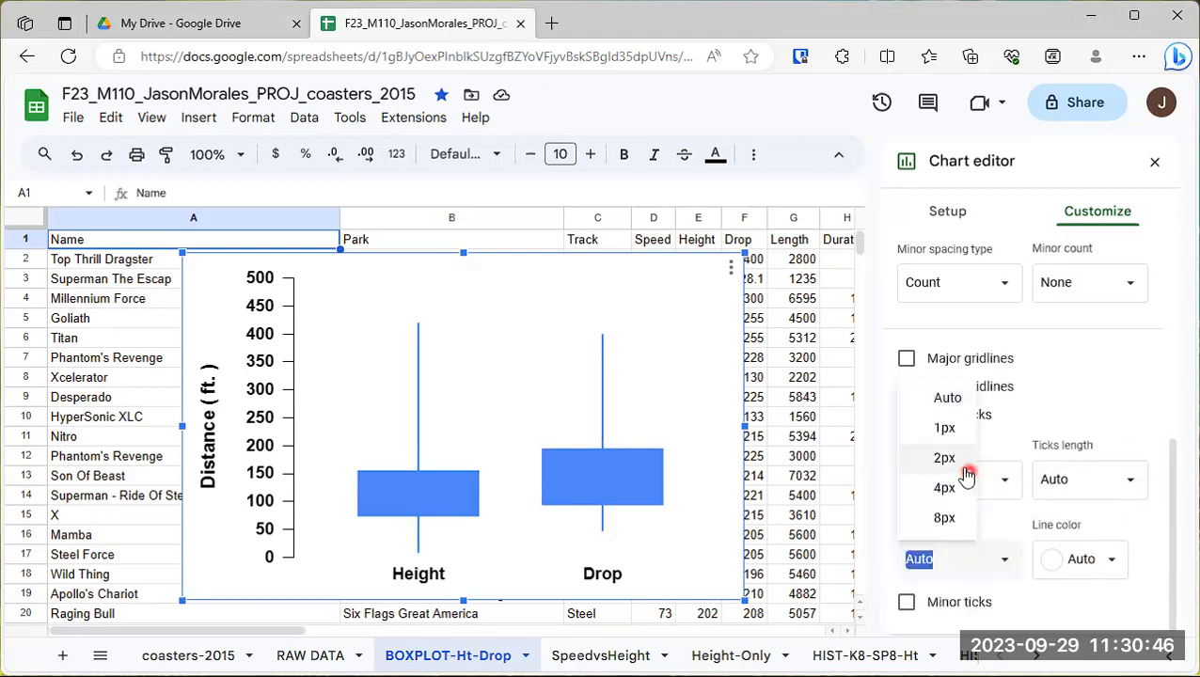
click(947, 491)
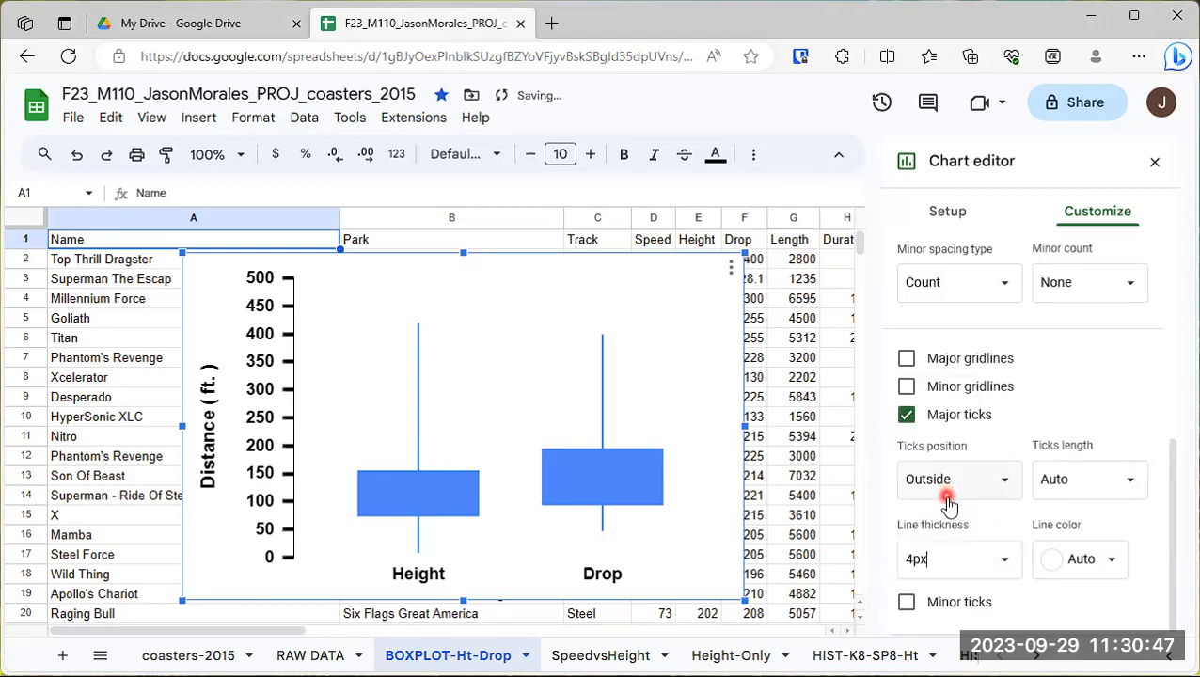
double_click(931, 559)
text(3)
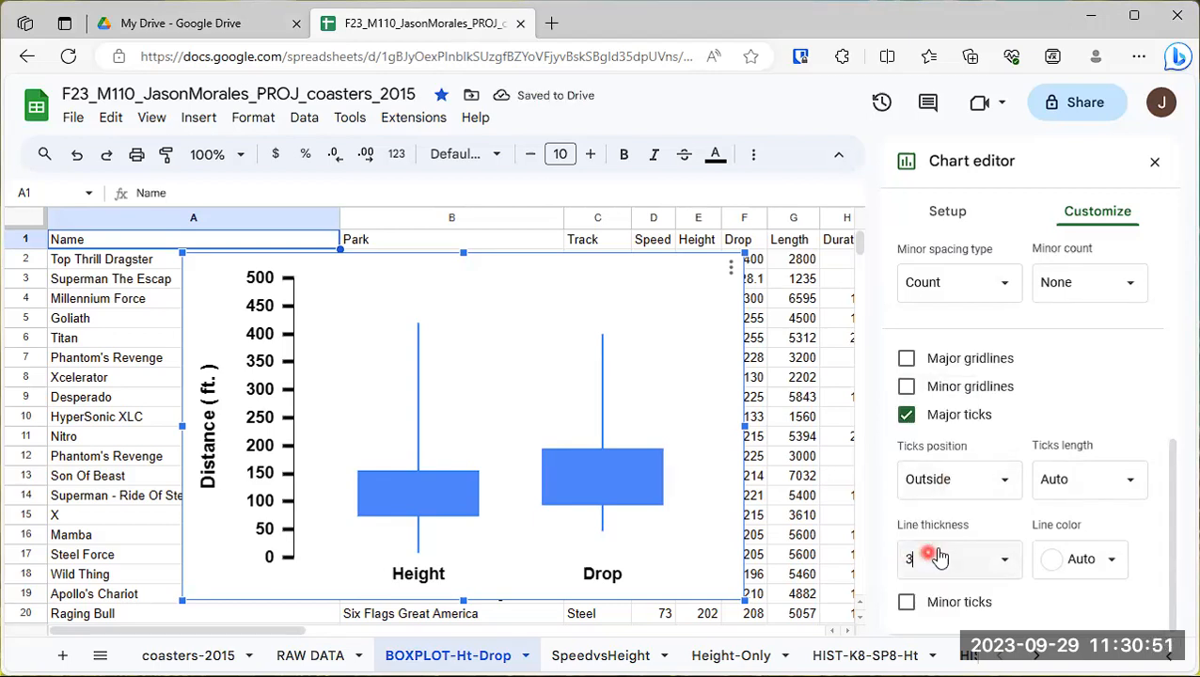
key(Return)
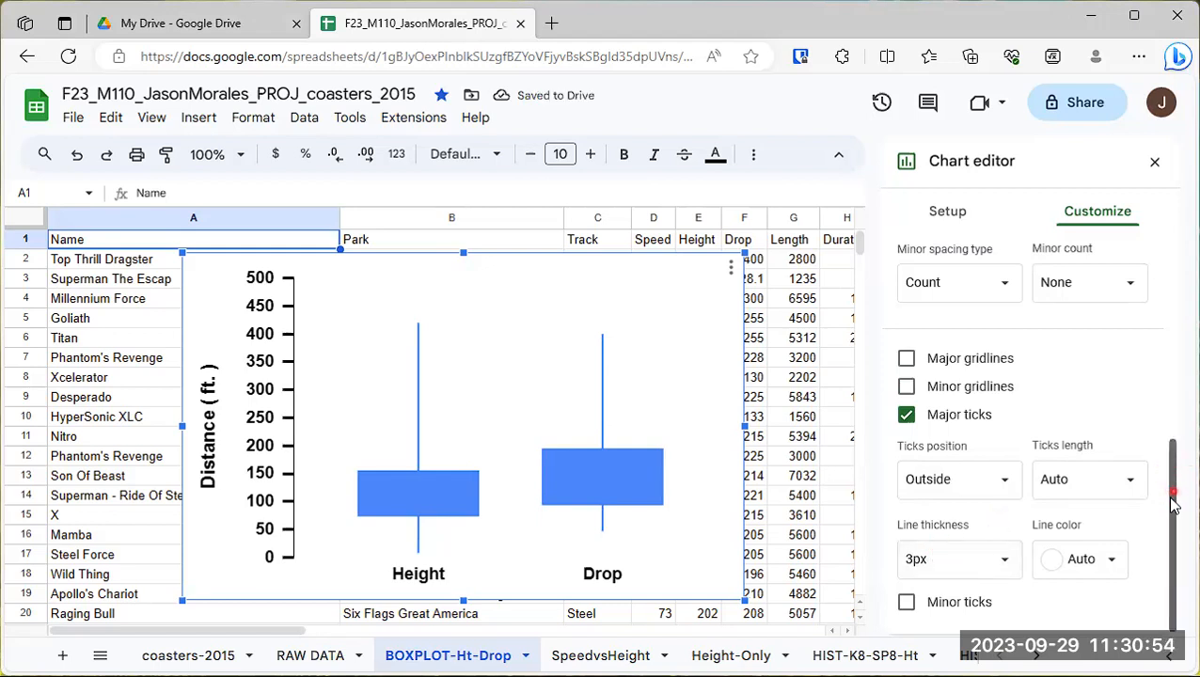
click(1118, 559)
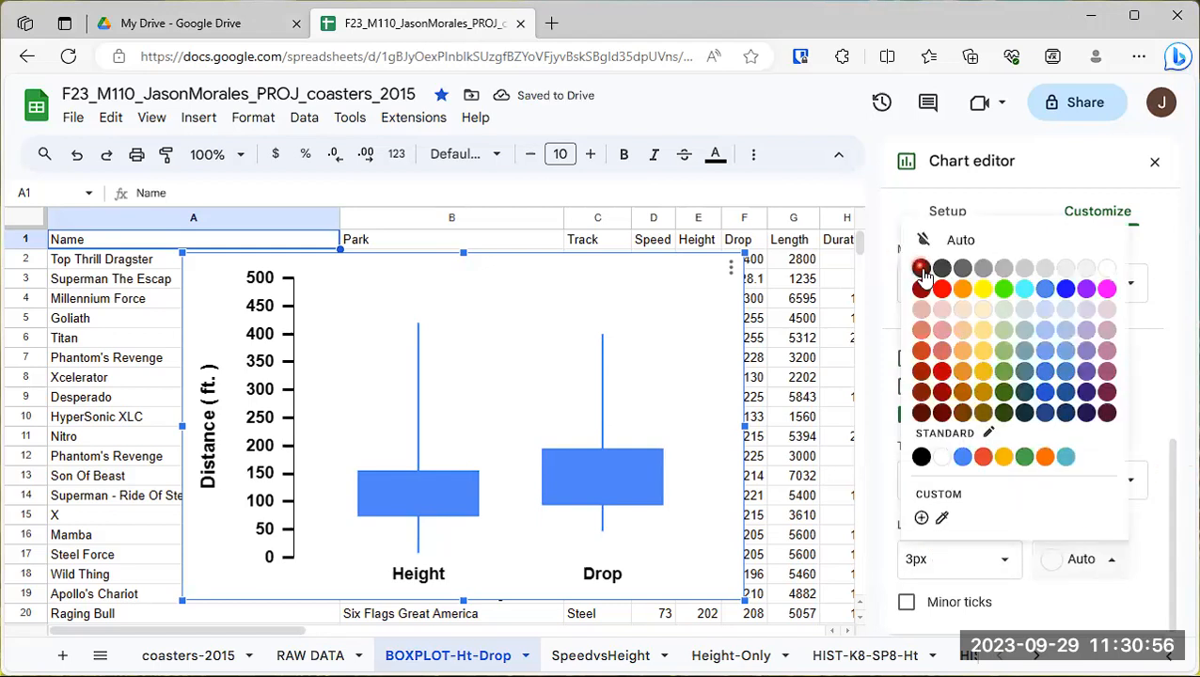
click(922, 270)
Try minor ticks on the vertical axis and turn them off again.
drag(1172, 459, 1171, 491)
click(905, 604)
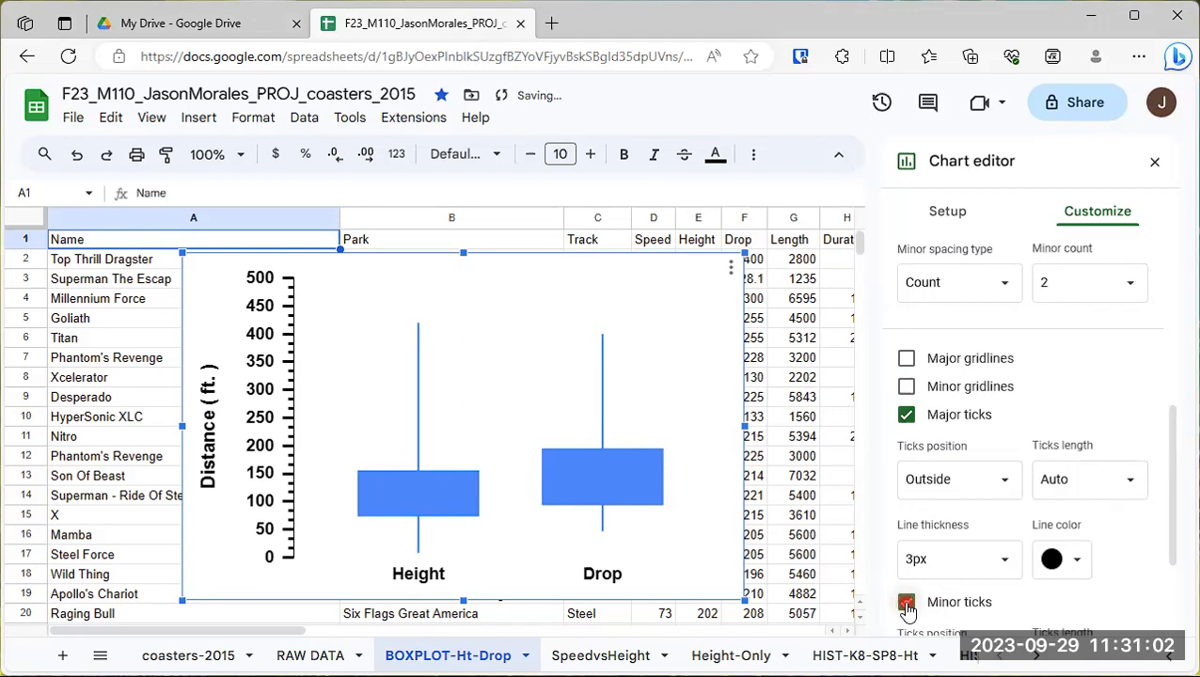
click(907, 603)
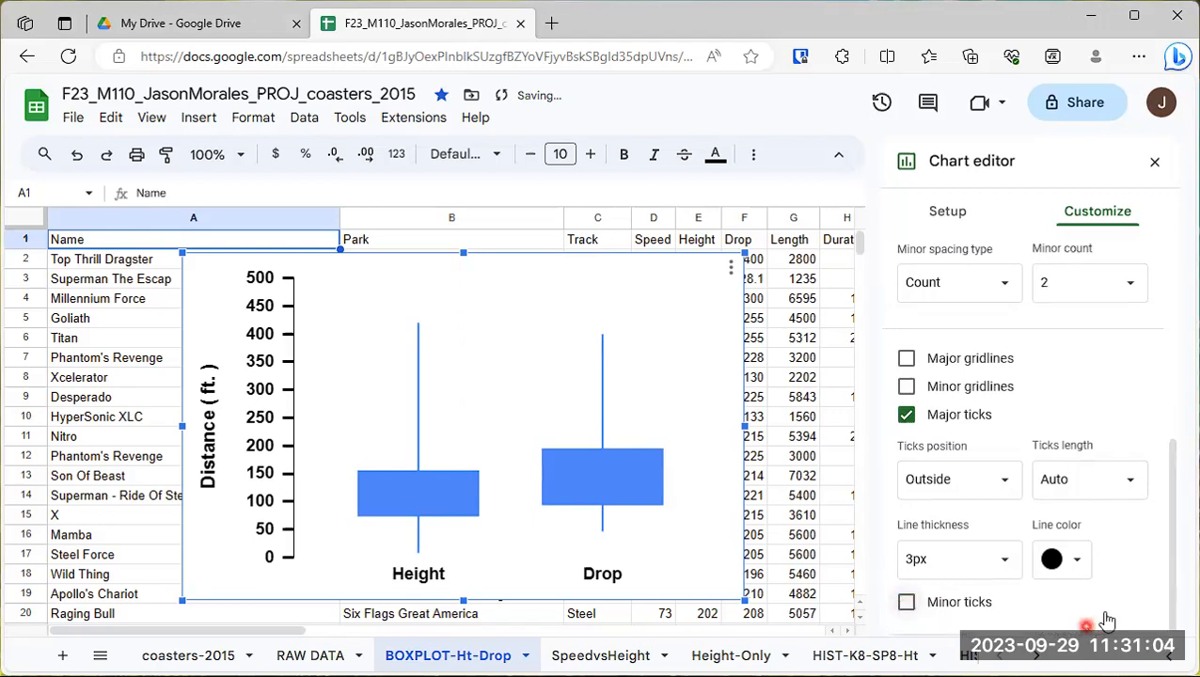
Add major ticks to the horizontal axis and set their position to Outside.
drag(1176, 508, 1164, 406)
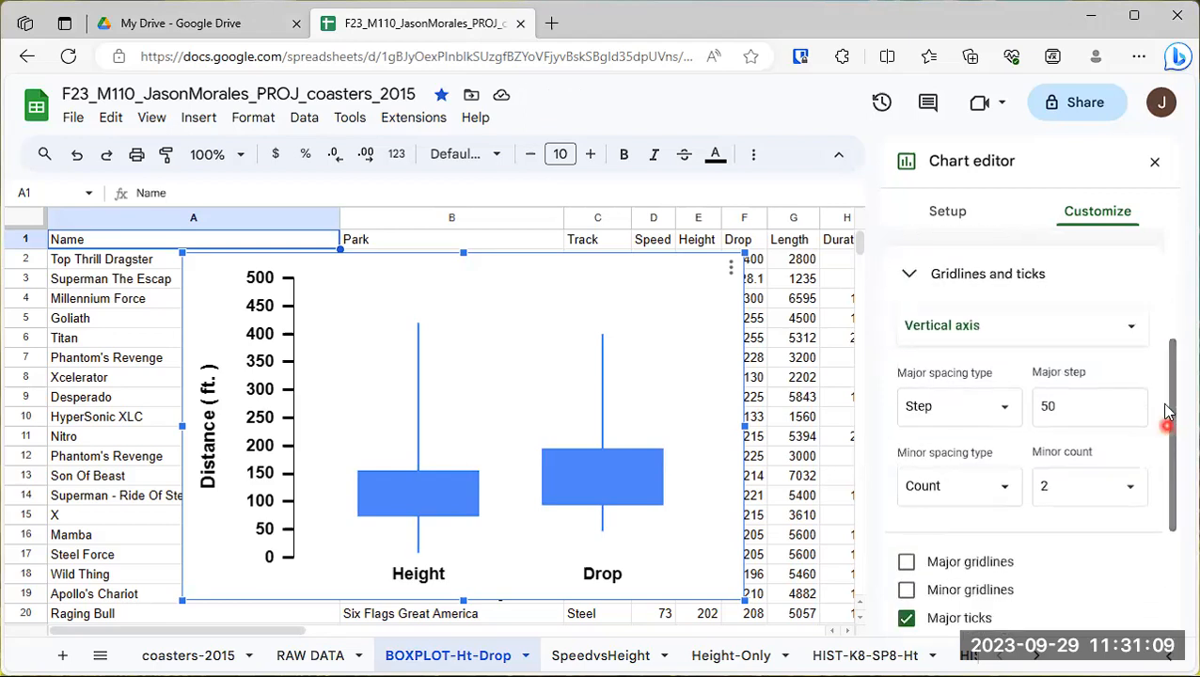
click(1103, 328)
click(969, 295)
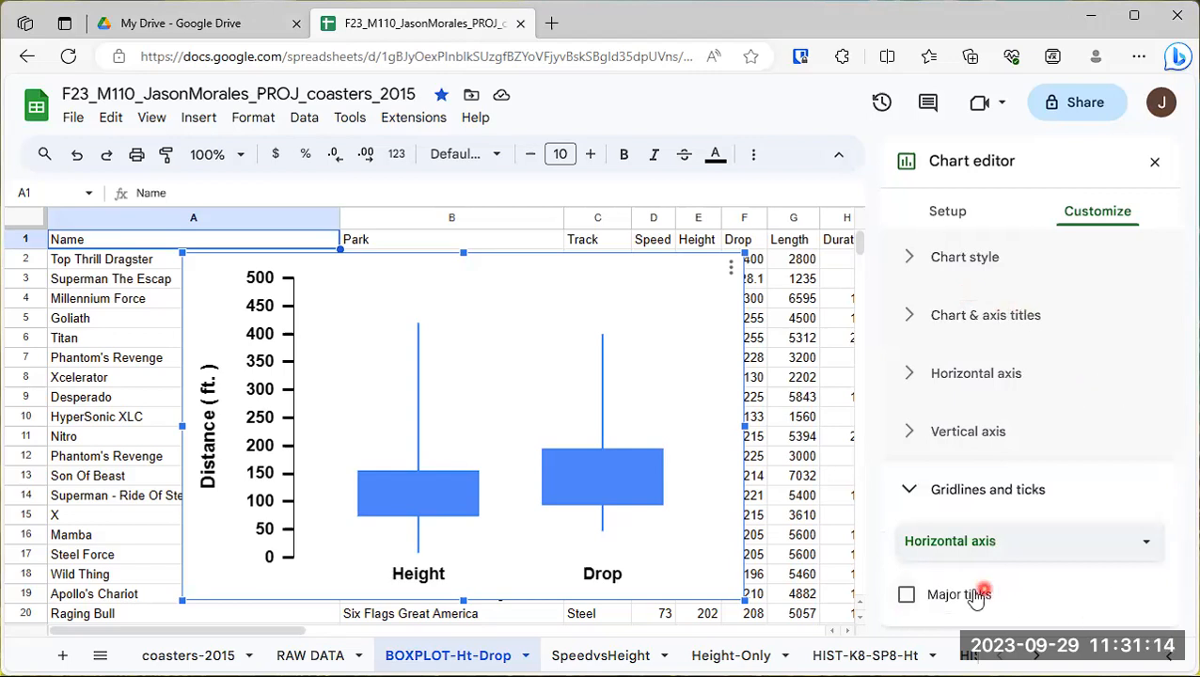
click(907, 597)
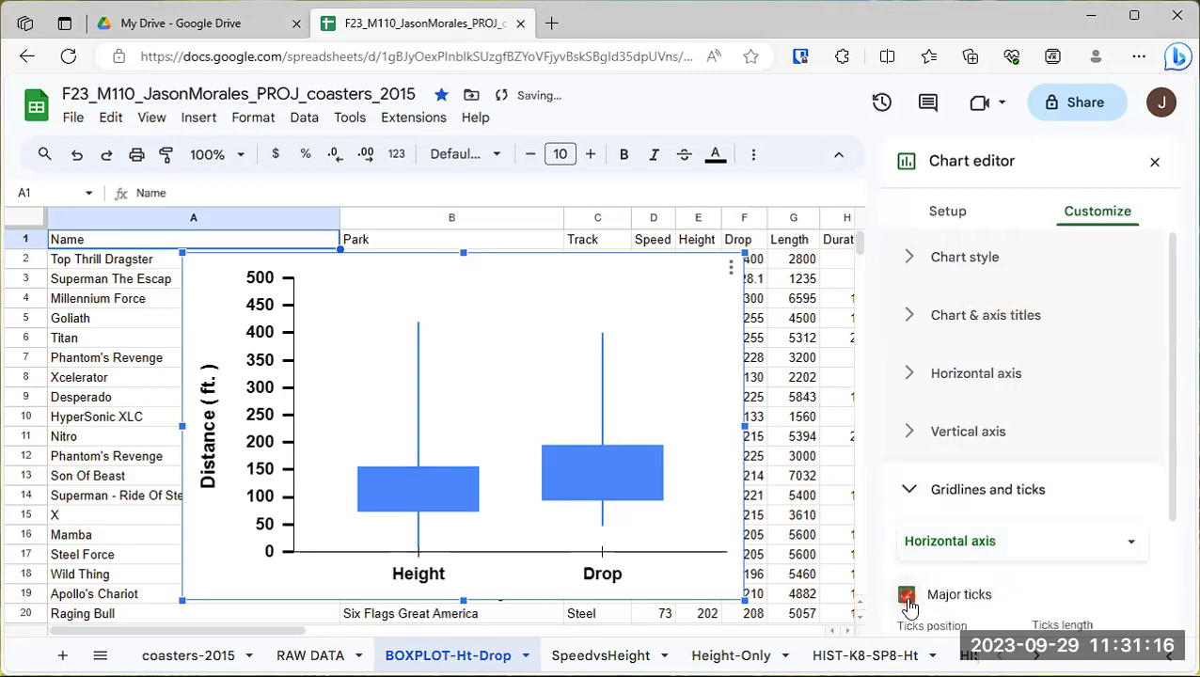
click(908, 596)
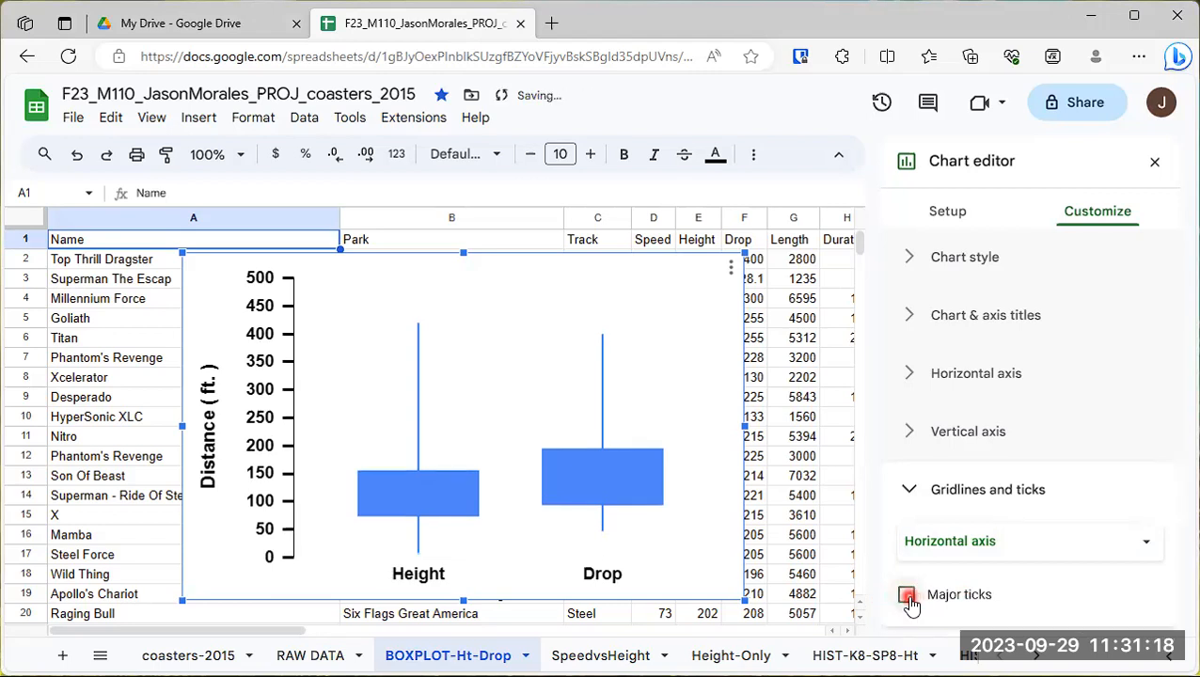
click(909, 597)
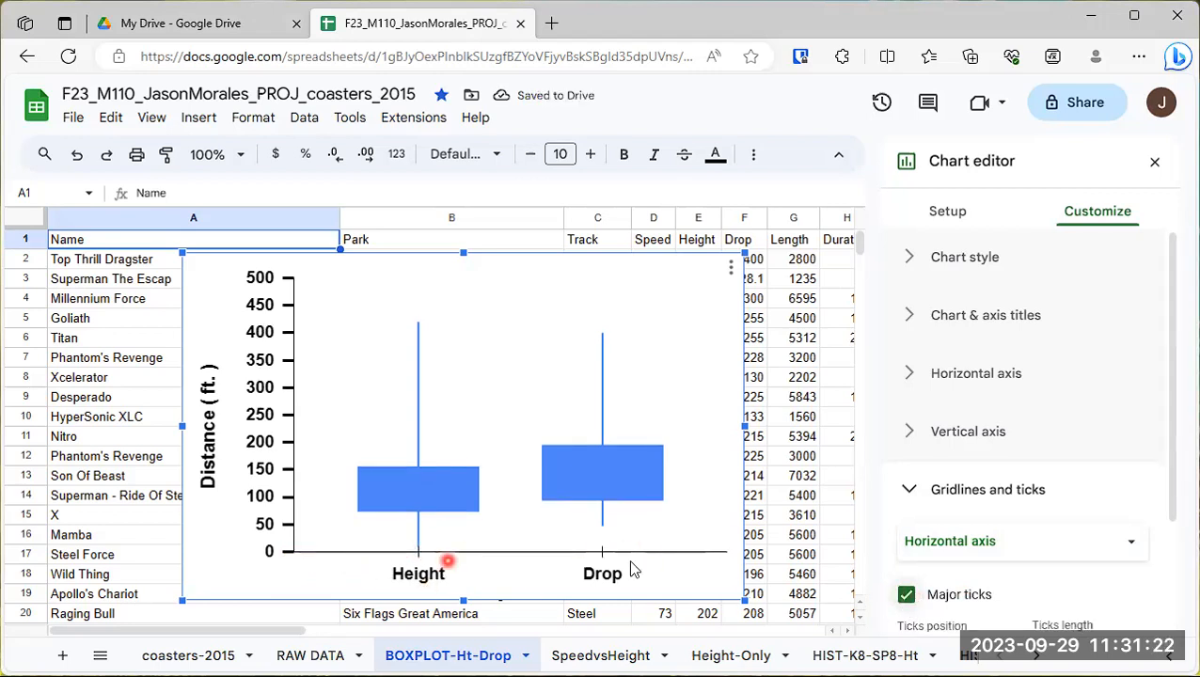
drag(1173, 403, 1172, 537)
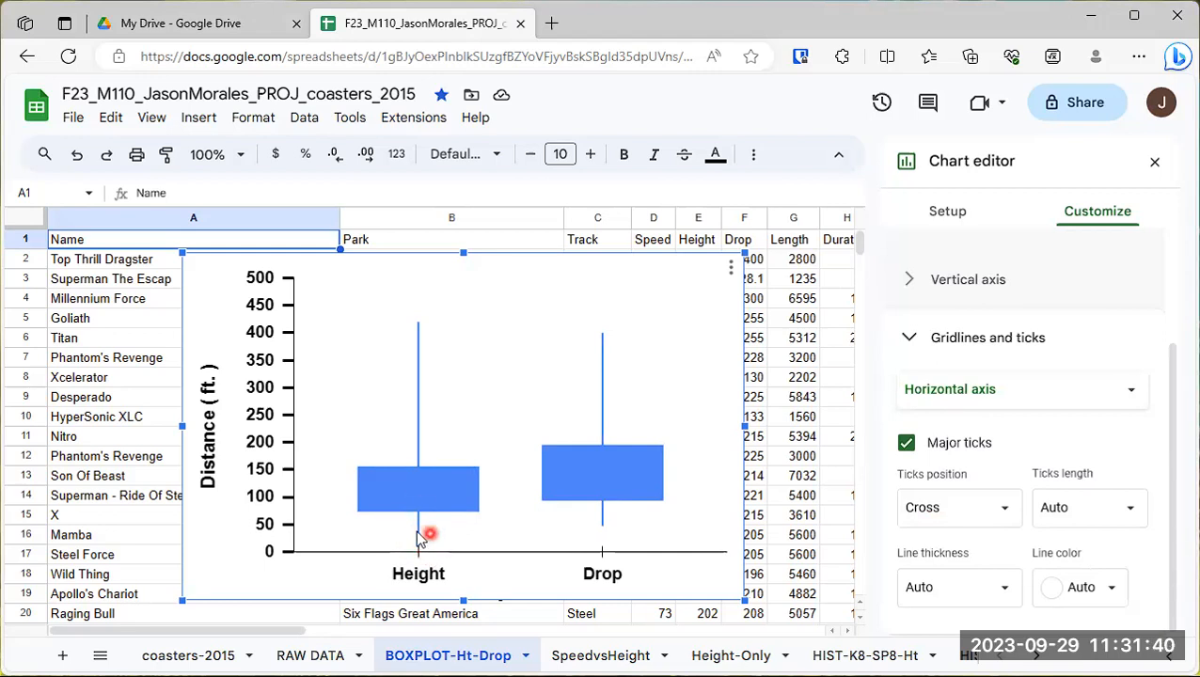
click(998, 512)
click(969, 448)
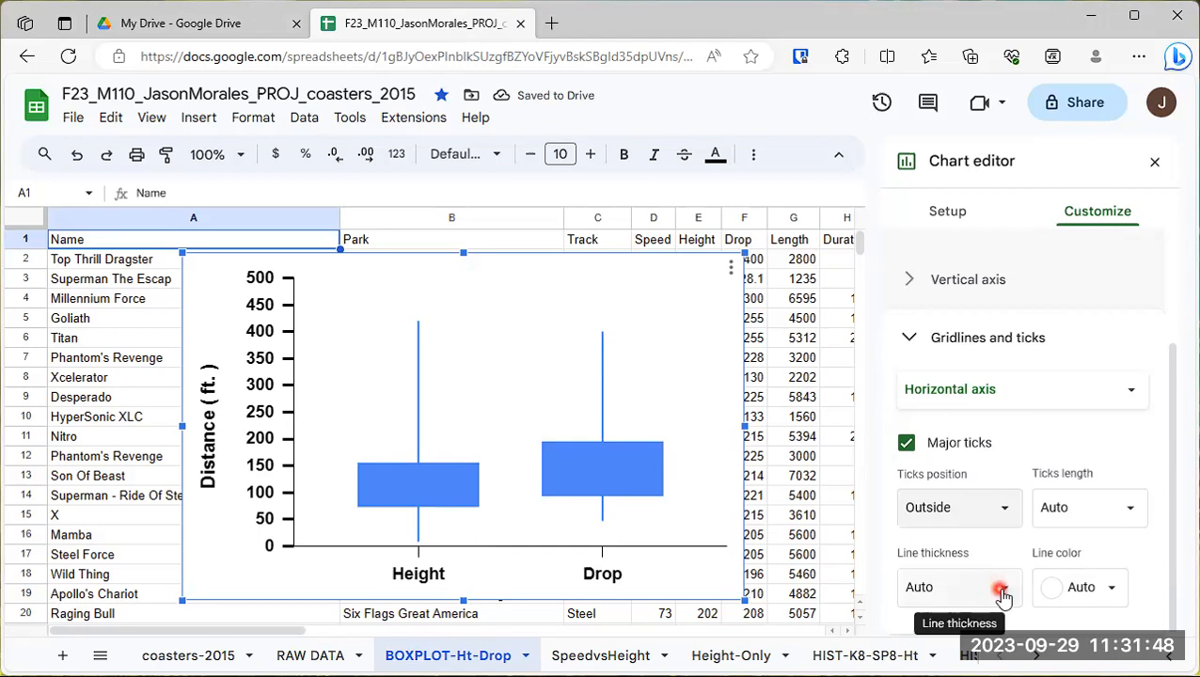
Set the horizontal axis major ticks to a line thickness of 3px and a black line color.
click(930, 587)
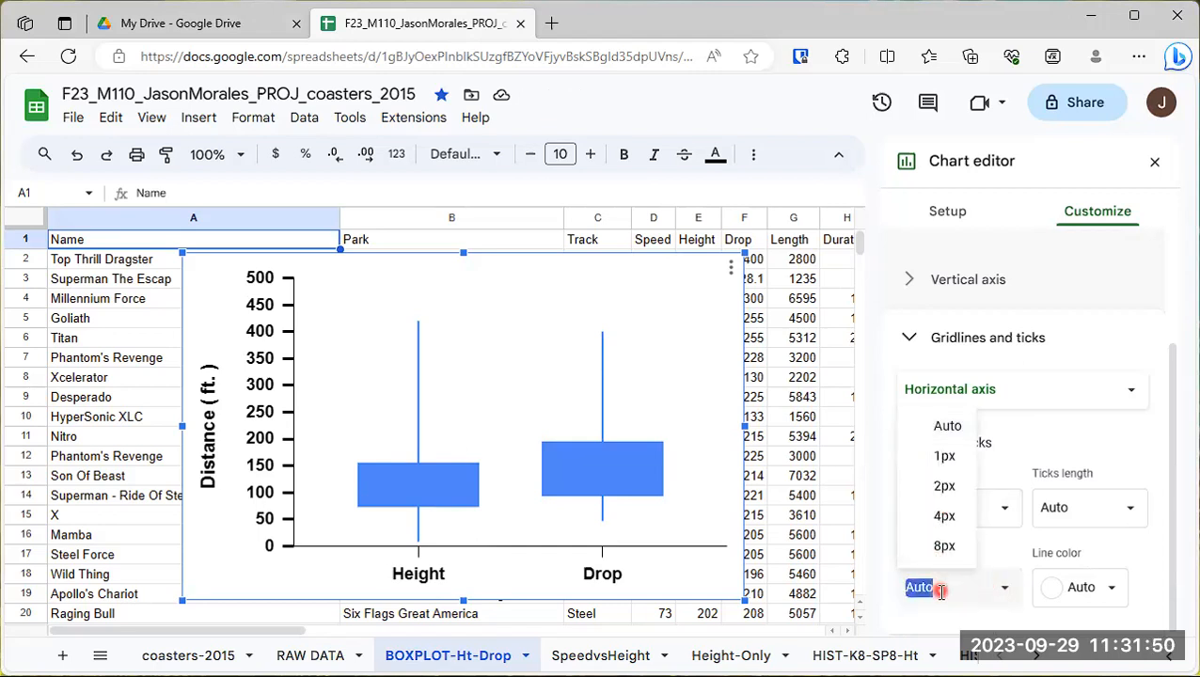
text(3)
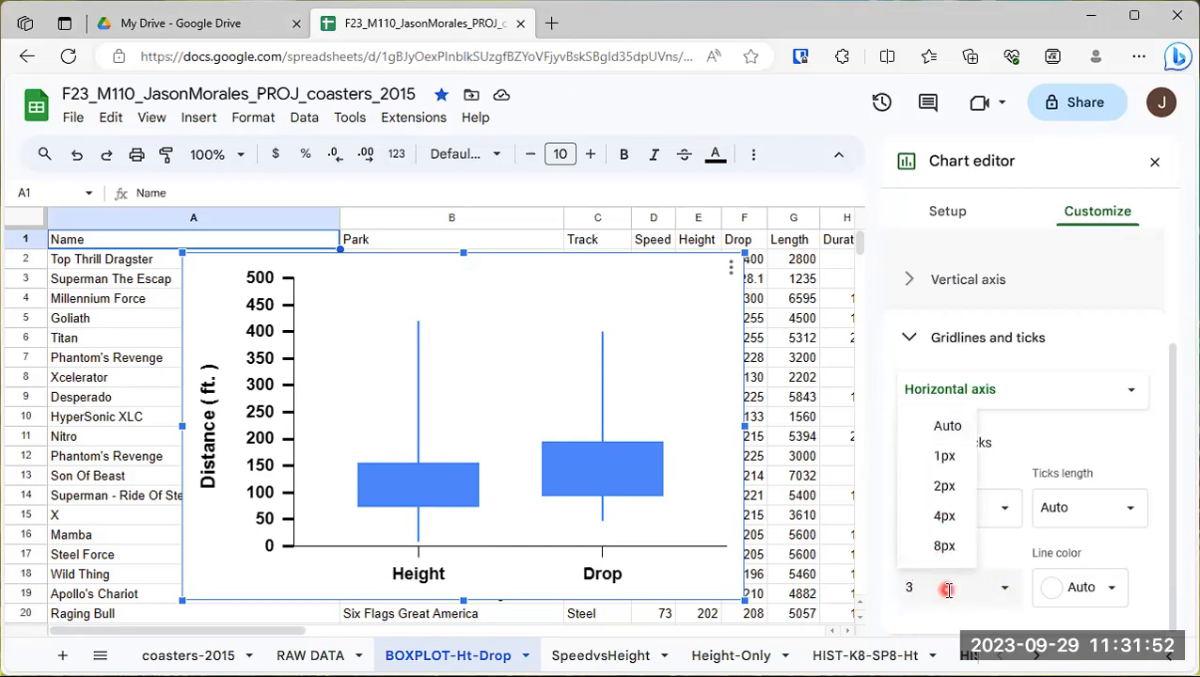
key(Return)
click(1111, 588)
click(921, 296)
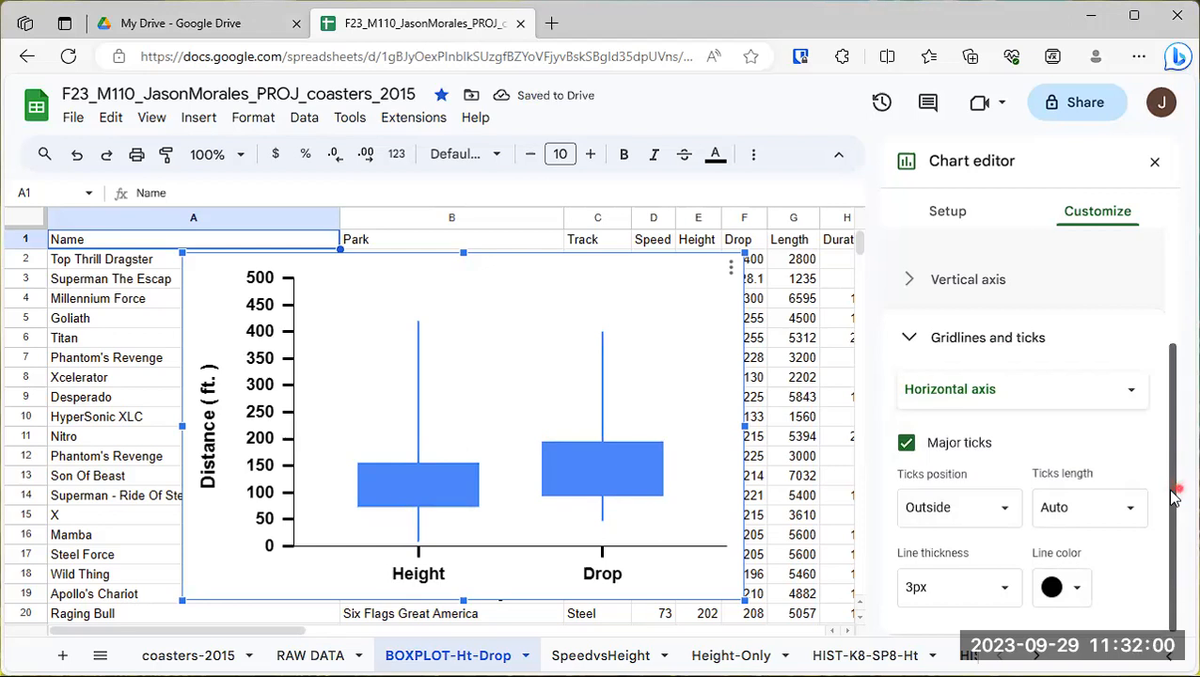
mouse_move(1174, 498)
mouse_down()
mouse_move(1171, 321)
mouse_move(1173, 508)
mouse_up()
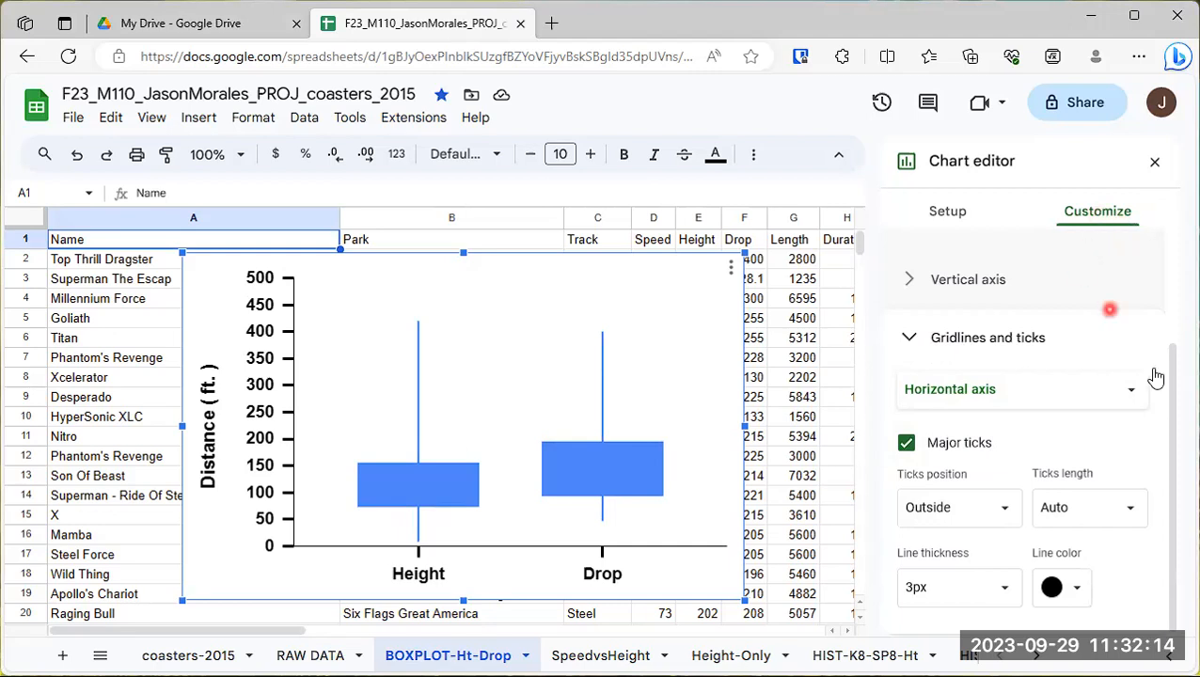
click(1131, 393)
click(1131, 395)
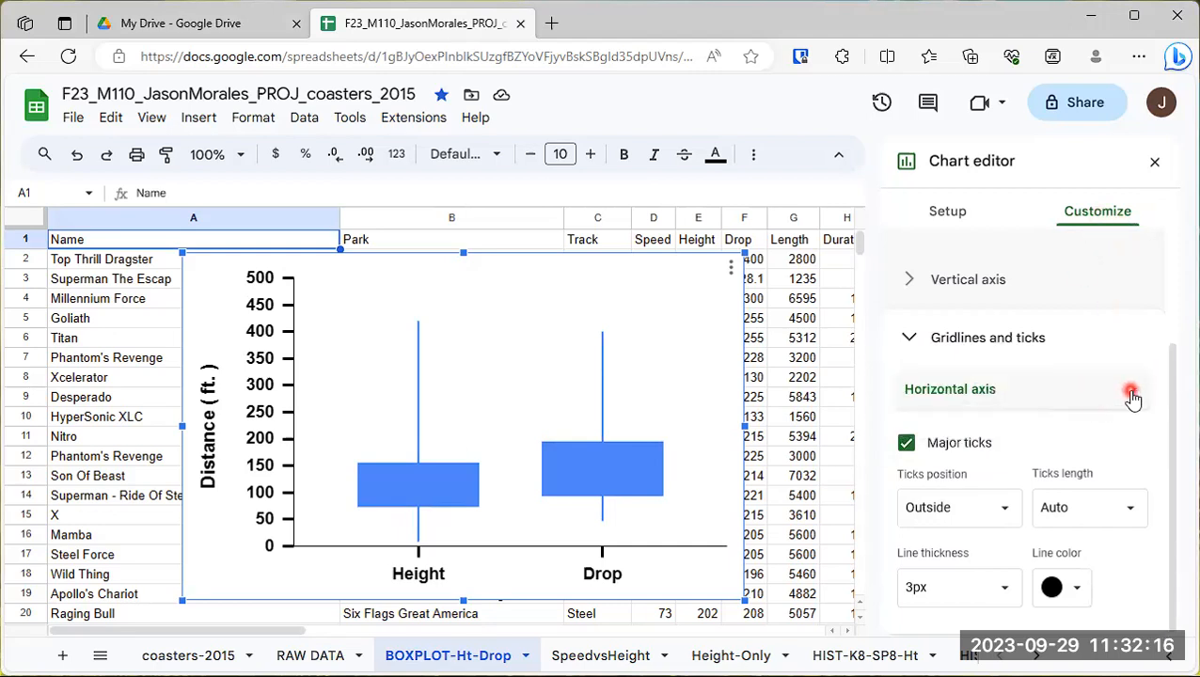
click(917, 337)
click(602, 327)
click(538, 313)
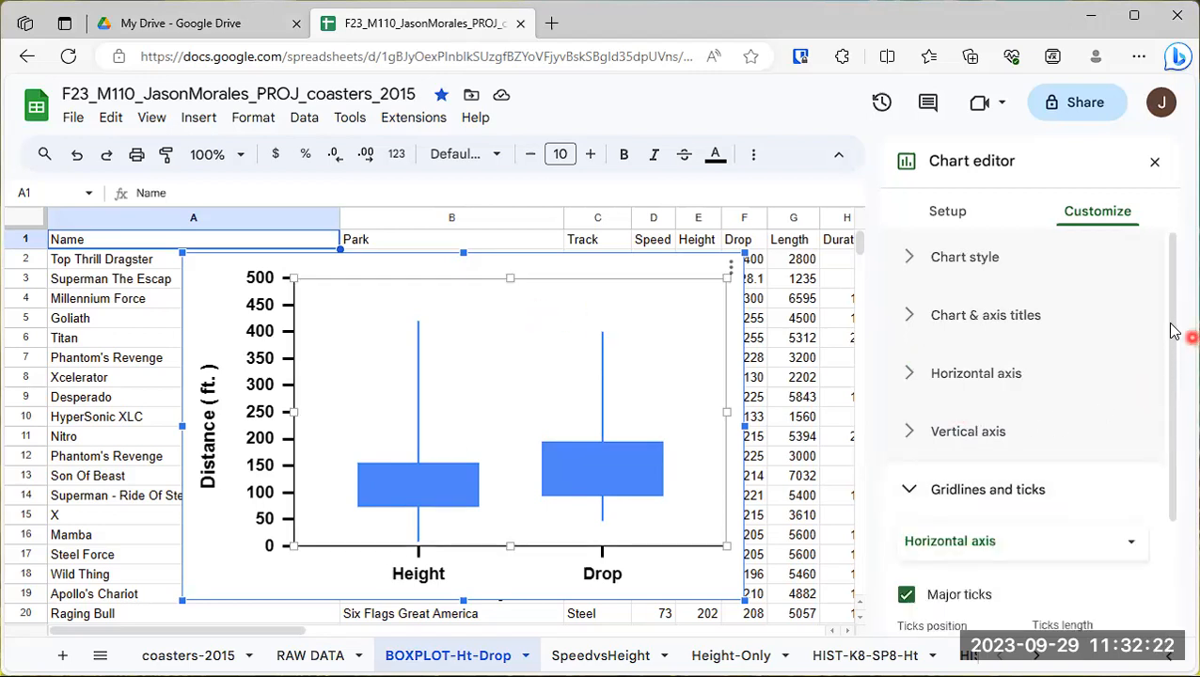
drag(1173, 315, 1170, 487)
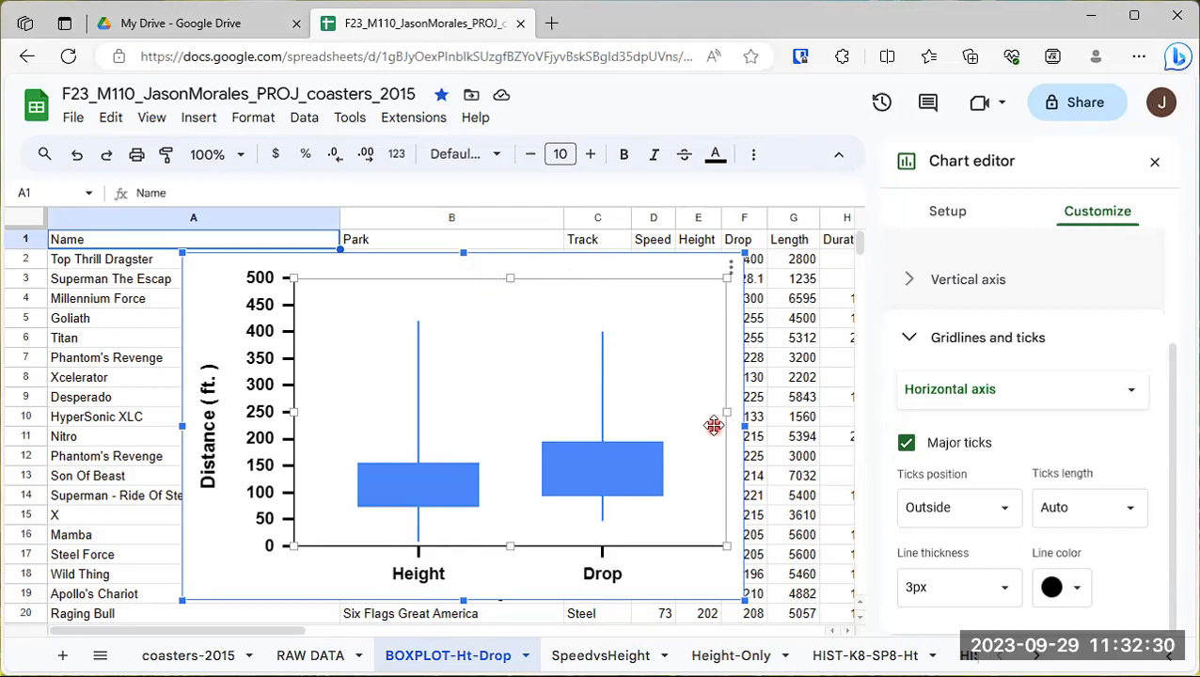
click(1068, 393)
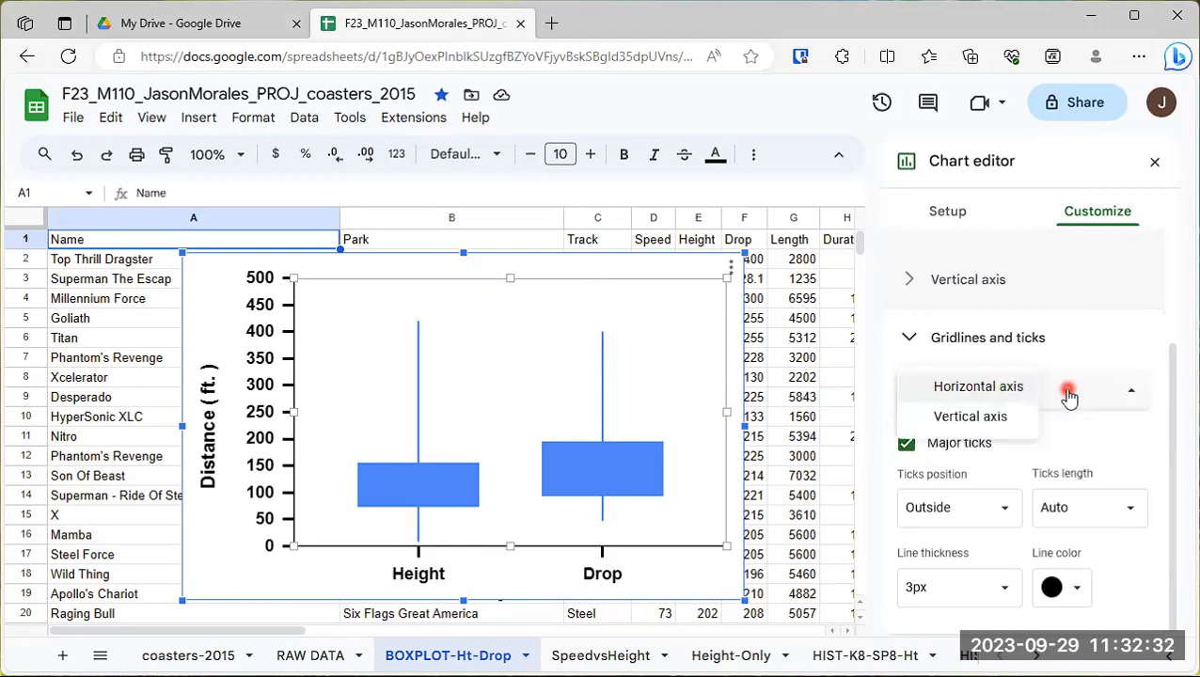
click(1138, 391)
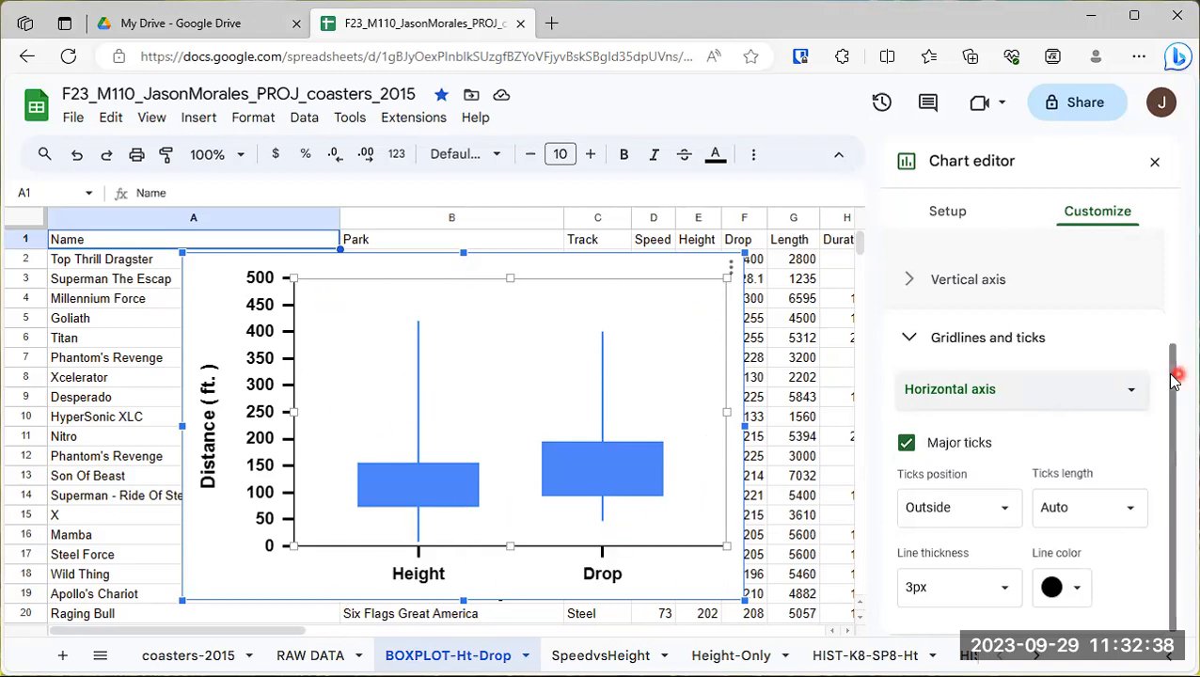
drag(1171, 380, 1170, 237)
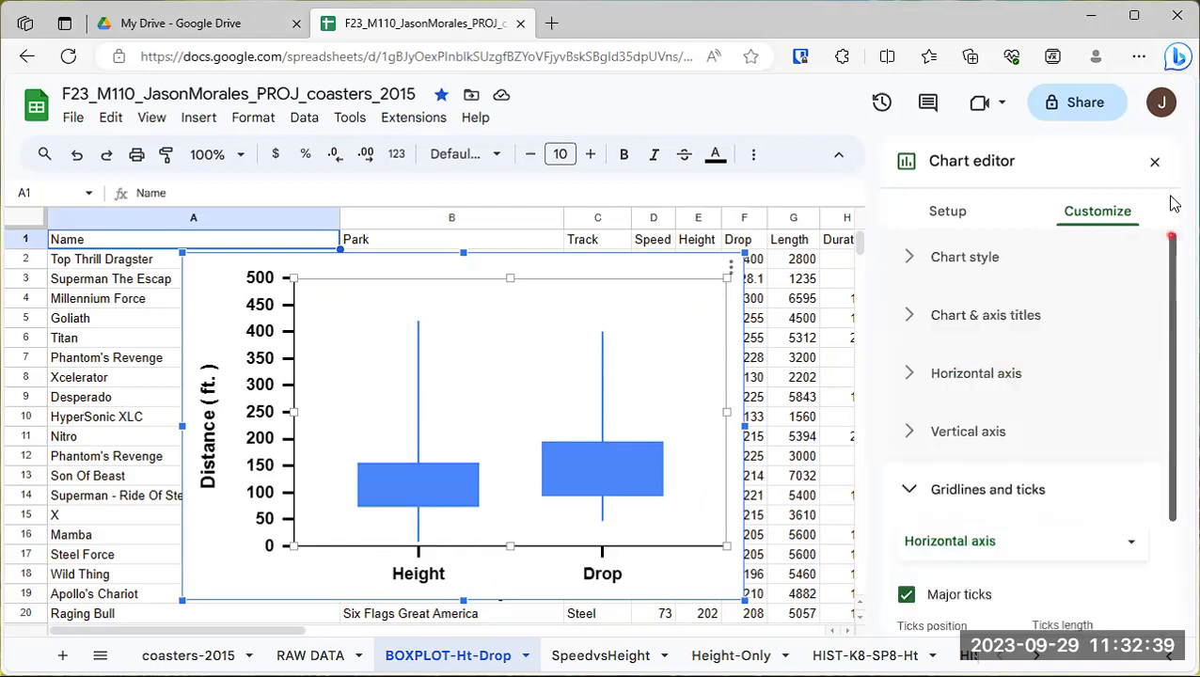
Select the Drop and Height boxes in turn to check for formatting options, and collapse the Gridlines and ticks settings.
click(605, 459)
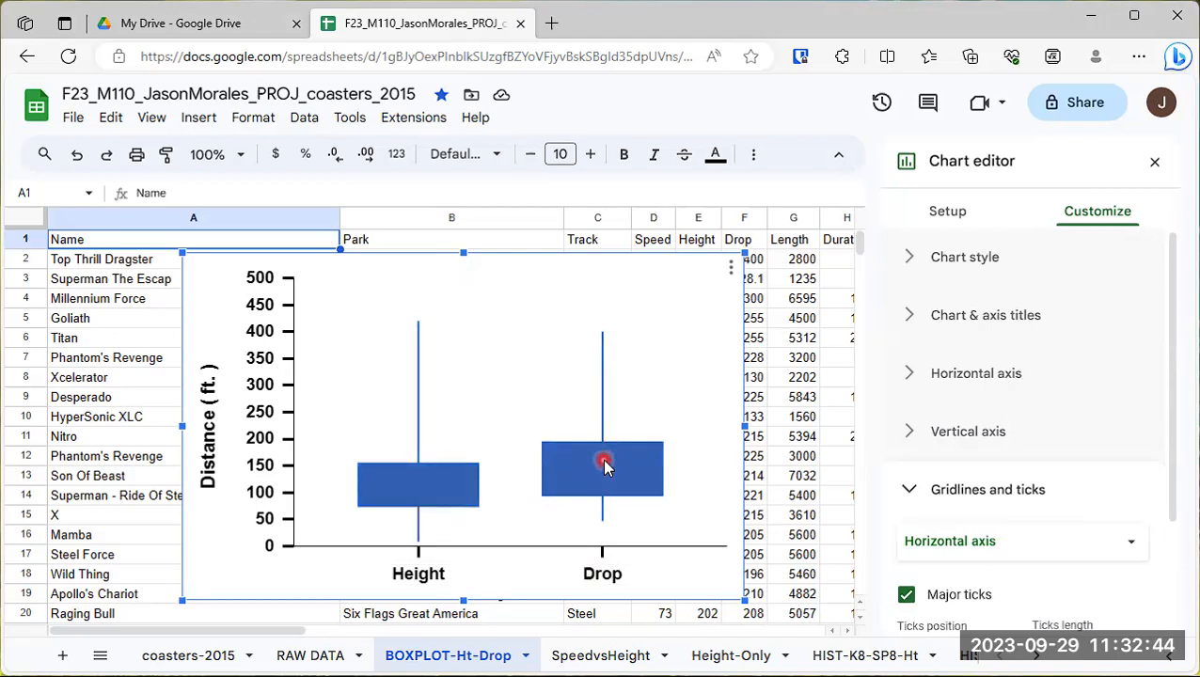
click(604, 463)
click(452, 482)
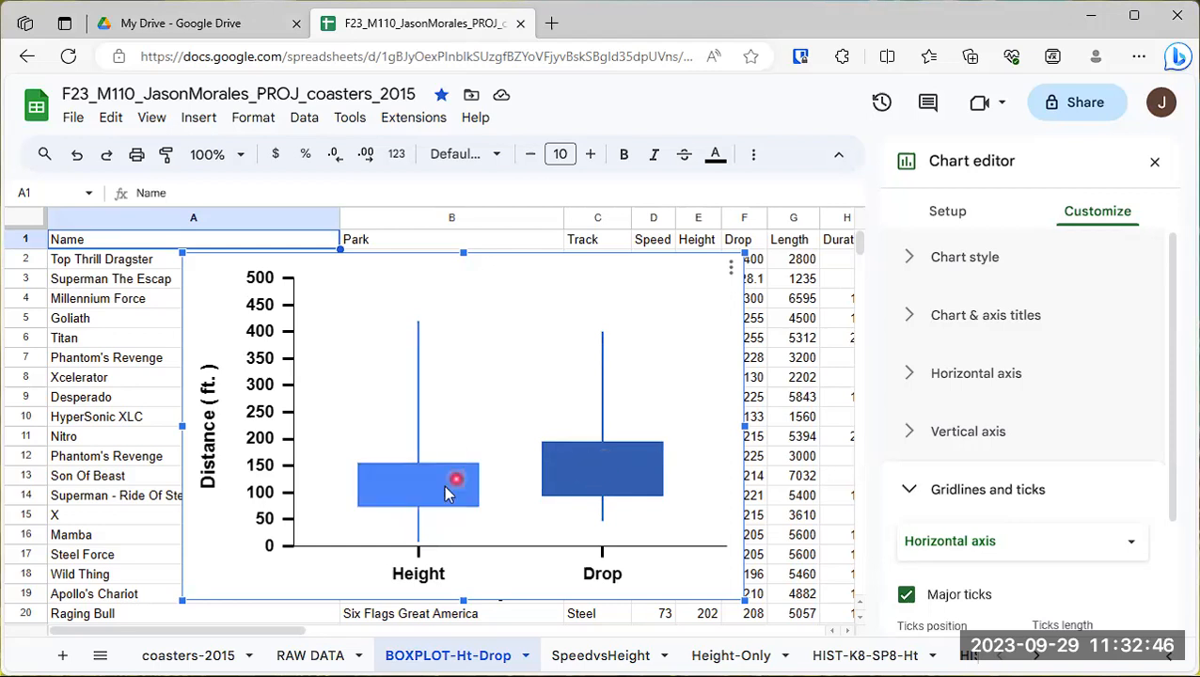
click(607, 478)
click(435, 484)
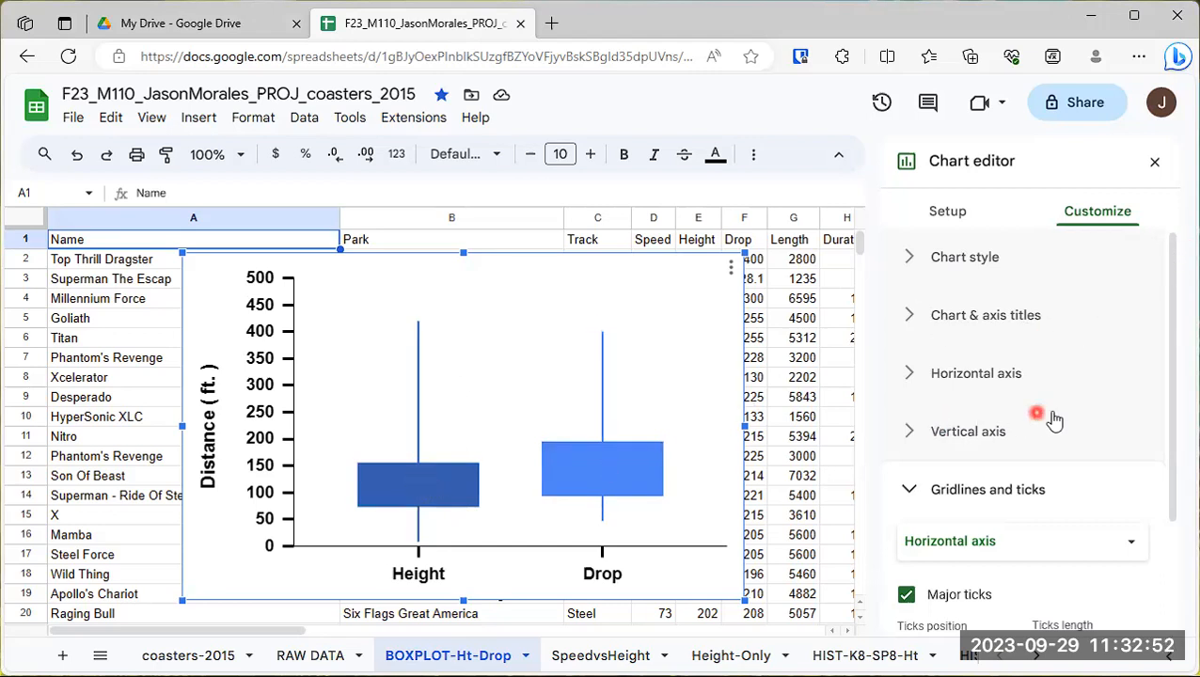
click(911, 485)
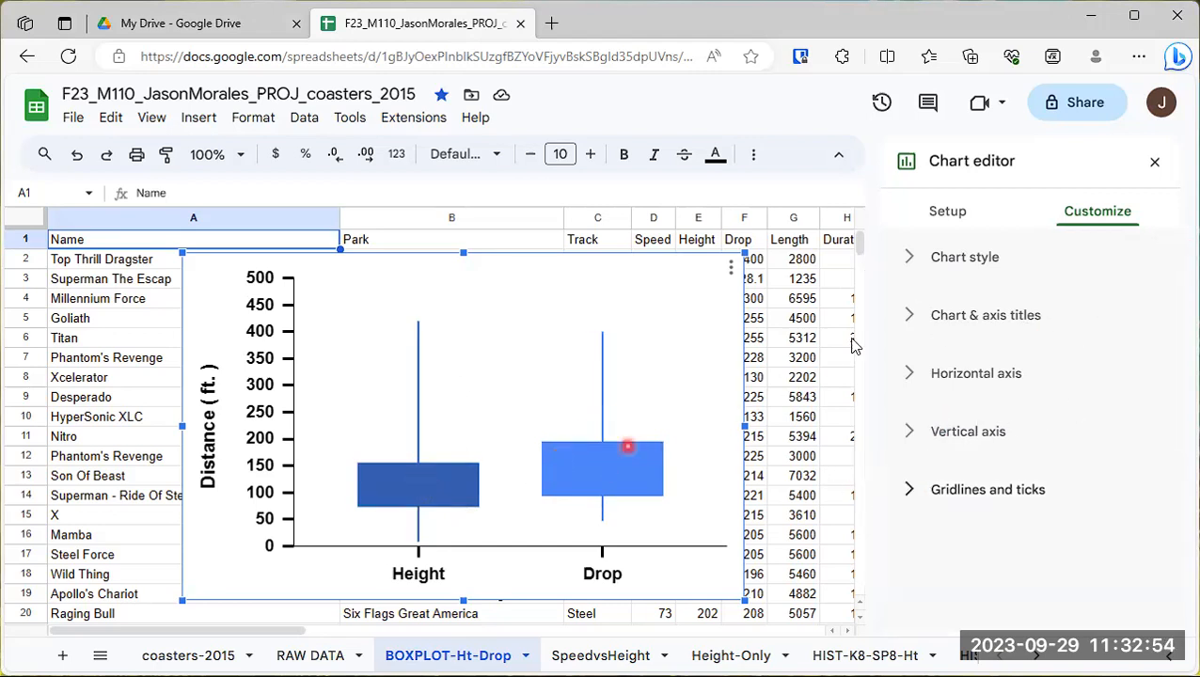